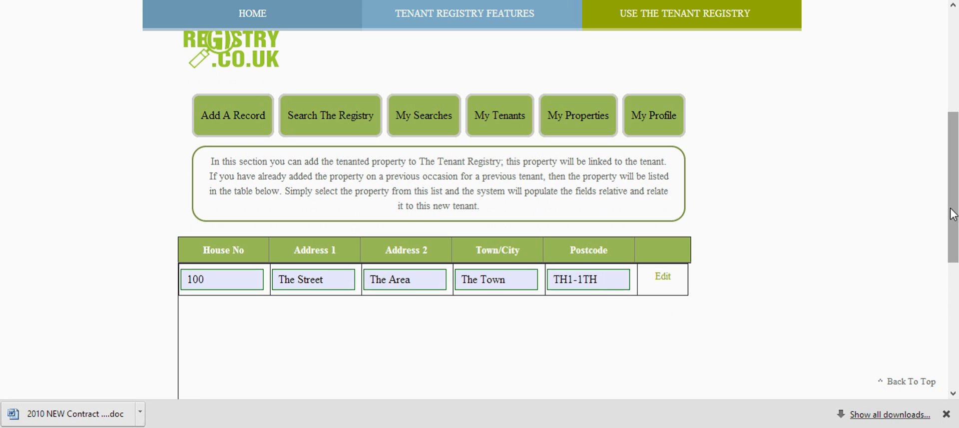
Step: Add a new property to the property list, entering its house number, both address lines, town and two-part postcode
{"action": "left_click_drag", "start_coordinate": [954, 215], "coordinate": [954, 227]}
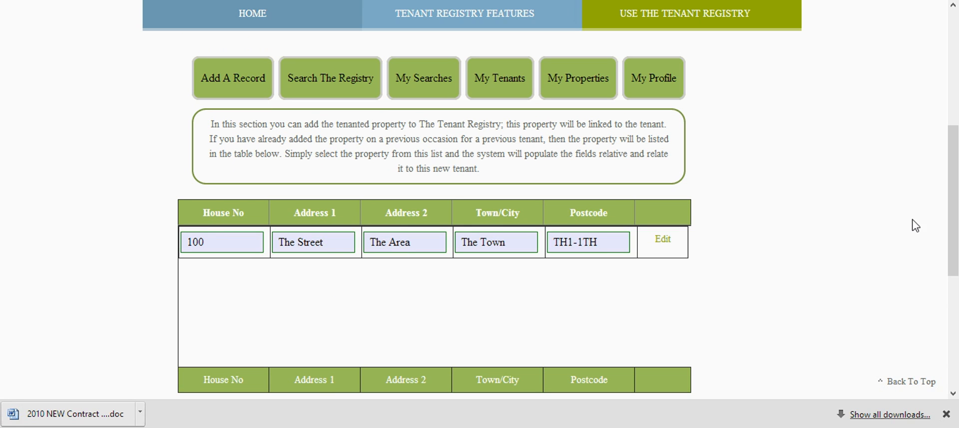
{"action": "left_click_drag", "start_coordinate": [953, 223], "coordinate": [956, 253]}
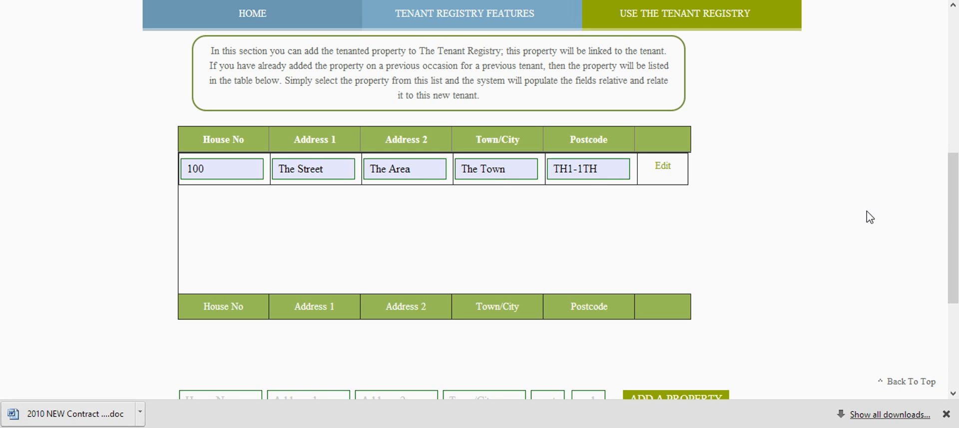
{"action": "left_click_drag", "start_coordinate": [954, 223], "coordinate": [956, 248]}
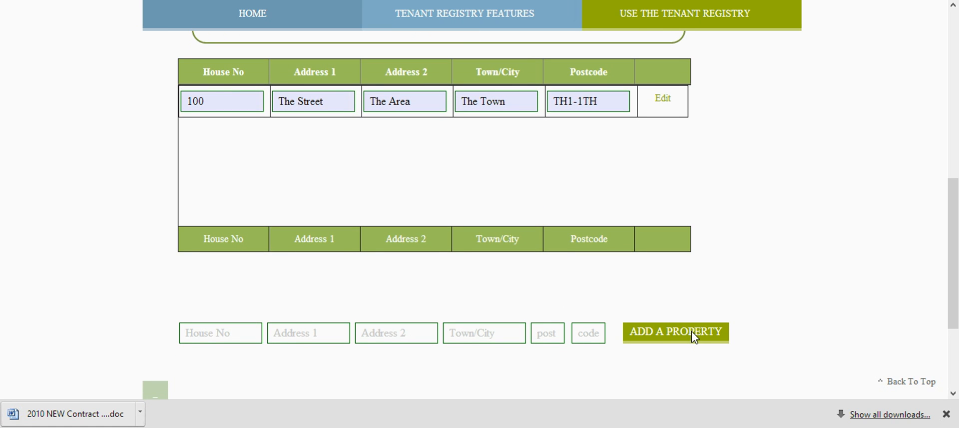
{"action": "left_click", "coordinate": [246, 334]}
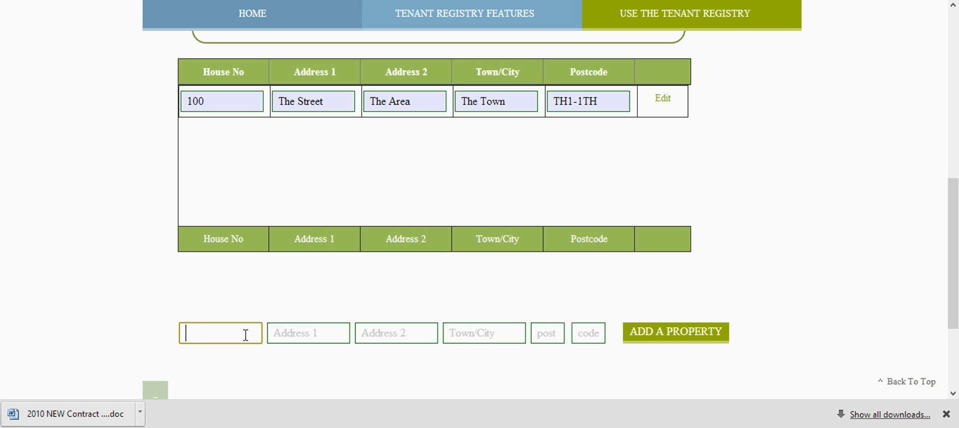
{"action": "key", "text": "Tab"}
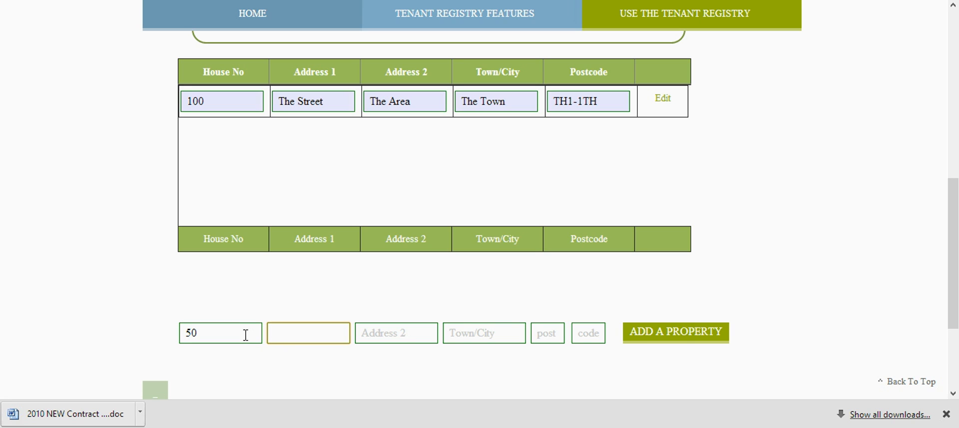
{"action": "type", "text": "Richard Avenue"}
{"action": "key", "text": "Tab"}
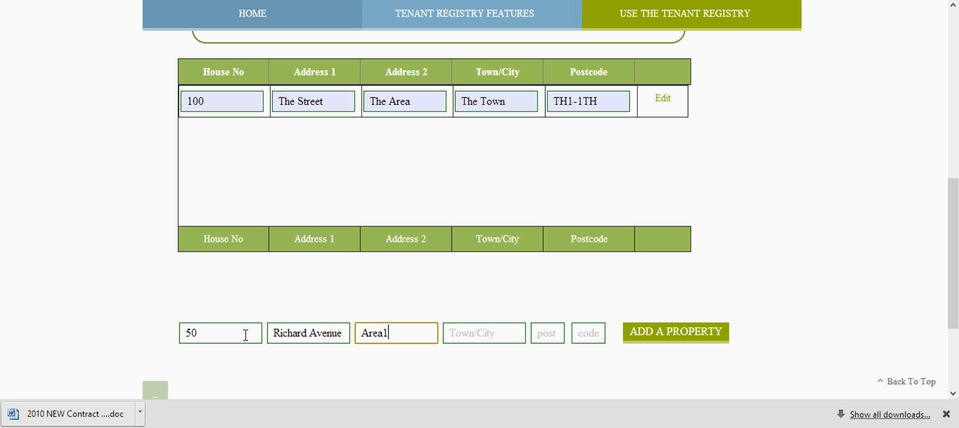
{"action": "key", "text": "Tab"}
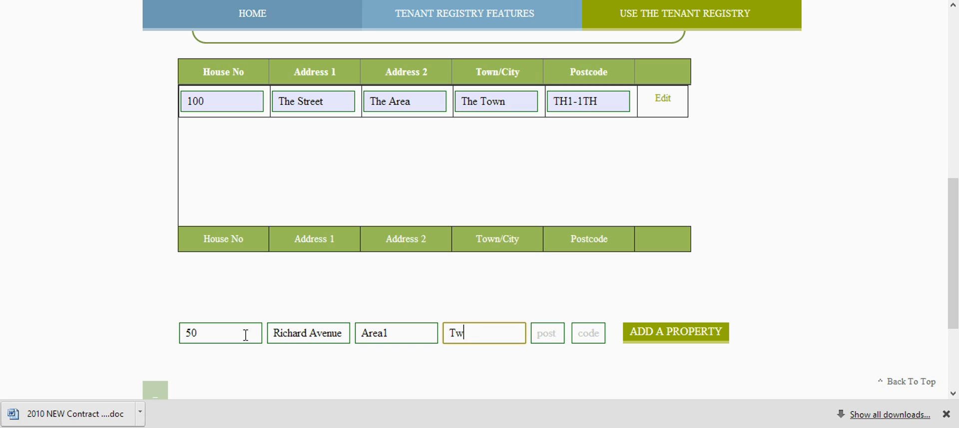
{"action": "key", "text": "Tab"}
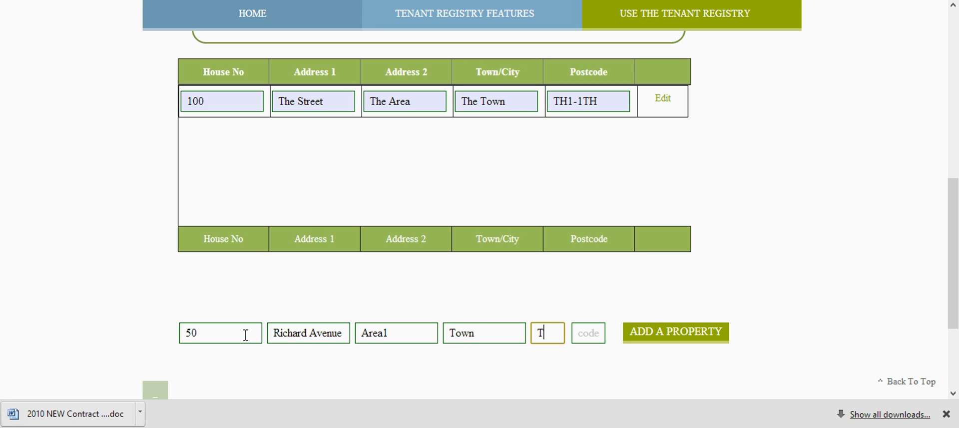
{"action": "key", "text": "Tab"}
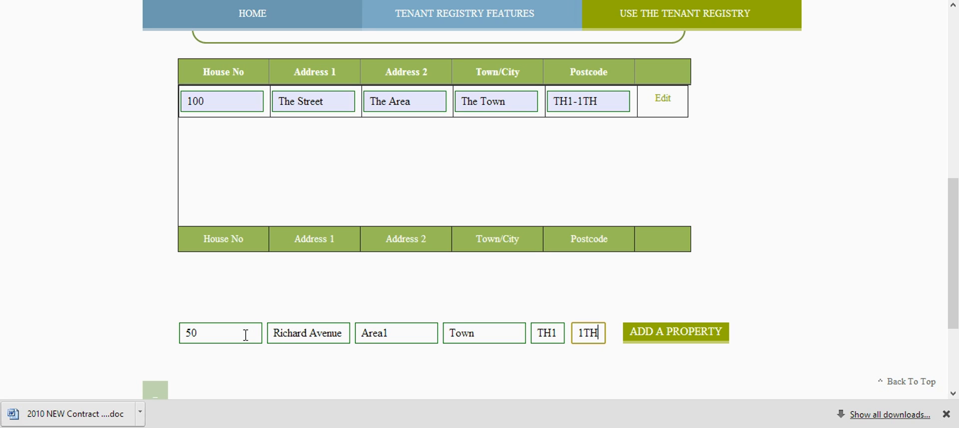
{"action": "left_click", "coordinate": [639, 332]}
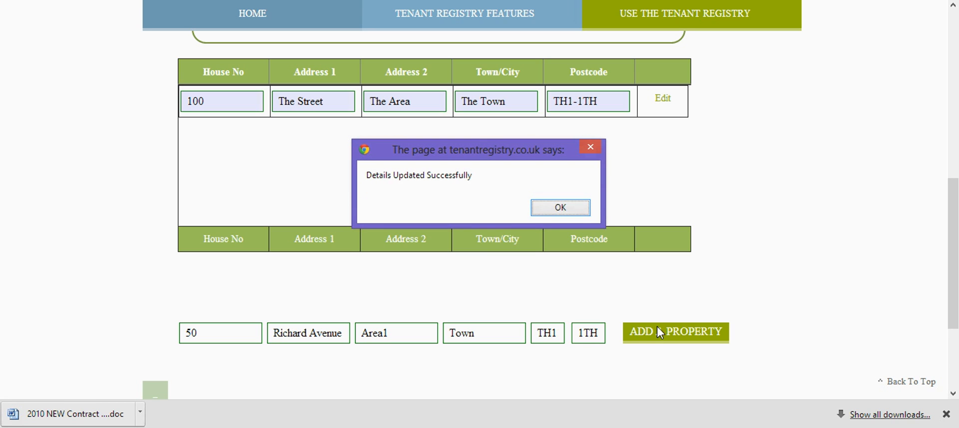
{"action": "left_click", "coordinate": [566, 214]}
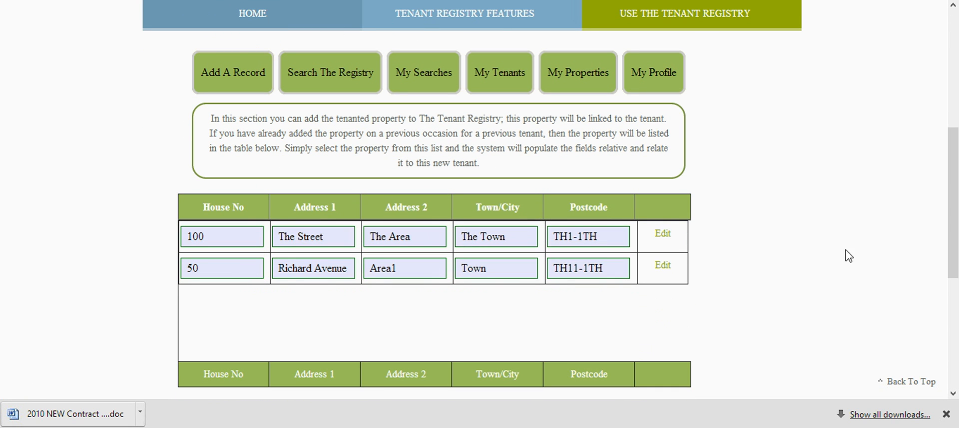
Step: Start a new tenant record and set the number of tenants on the tenancy to 1
{"action": "left_click_drag", "start_coordinate": [954, 257], "coordinate": [956, 197]}
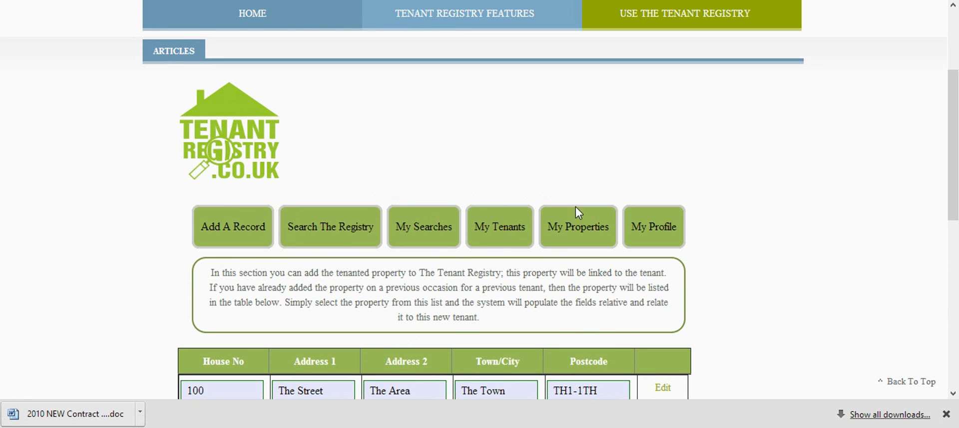
{"action": "left_click", "coordinate": [230, 236]}
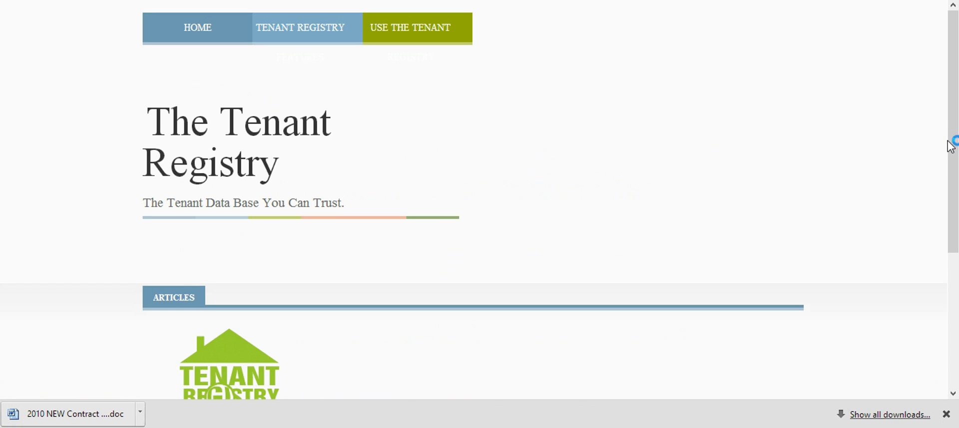
{"action": "left_click_drag", "start_coordinate": [955, 167], "coordinate": [958, 277]}
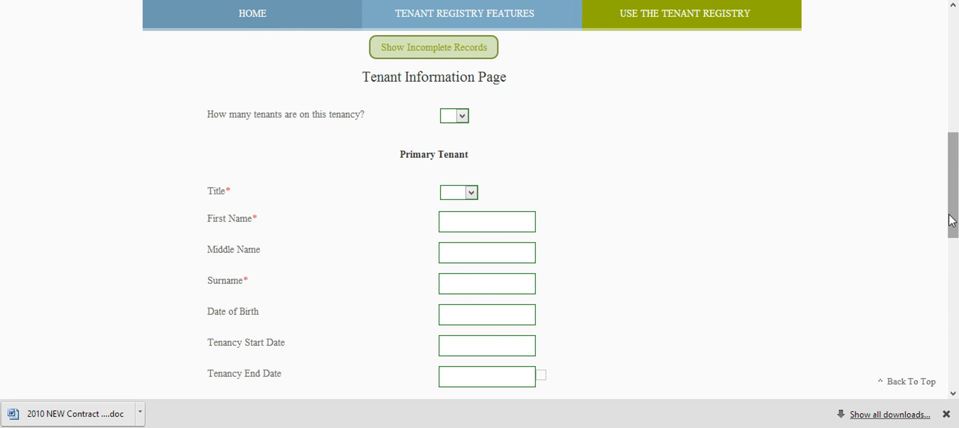
{"action": "scroll", "coordinate": [957, 270], "scroll_direction": "down", "scroll_amount": 3}
{"action": "left_click_drag", "start_coordinate": [956, 265], "coordinate": [958, 216]}
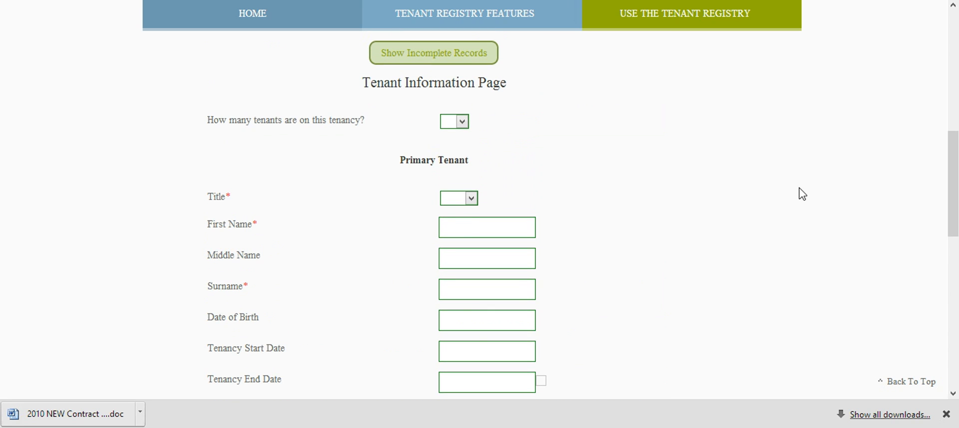
{"action": "left_click", "coordinate": [456, 123]}
{"action": "left_click", "coordinate": [452, 146]}
Step: Set the primary tenant's title to Miss and enter the tenant's first name and surname, leaving the middle name empty
{"action": "left_click", "coordinate": [472, 198]}
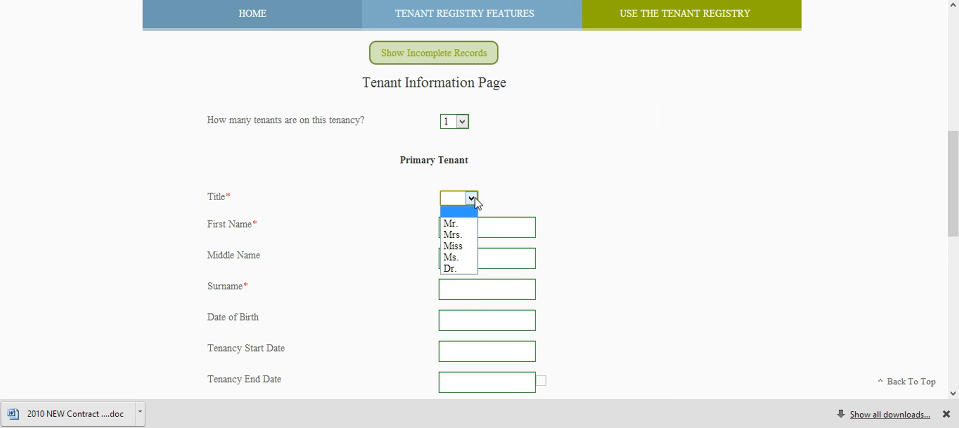
{"action": "left_click", "coordinate": [469, 246]}
{"action": "left_click", "coordinate": [470, 231]}
{"action": "type", "text": "Dora"}
{"action": "key", "text": "Tab"}
{"action": "key", "text": "Tab"}
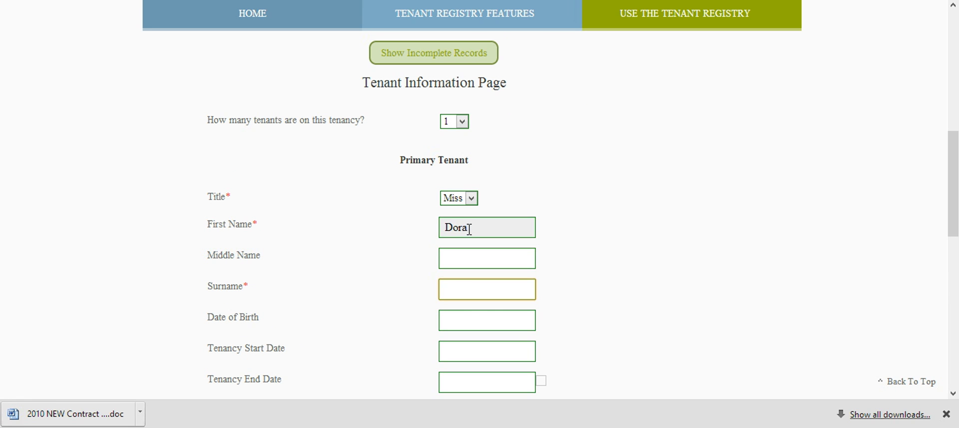
{"action": "type", "text": "Newtenant"}
Step: Enter the primary tenant's date of birth by choosing its year, month and day in the calendar
{"action": "key", "text": "Tab"}
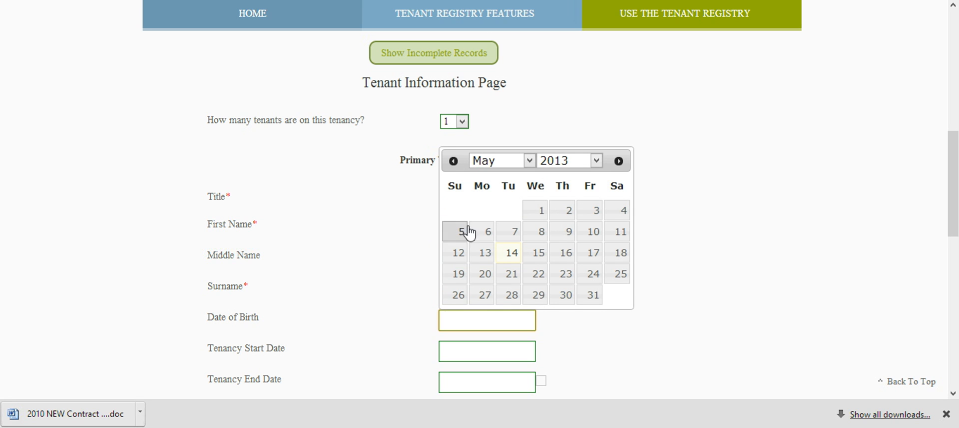
{"action": "left_click", "coordinate": [597, 161]}
{"action": "left_click_drag", "start_coordinate": [598, 381], "coordinate": [606, 340]}
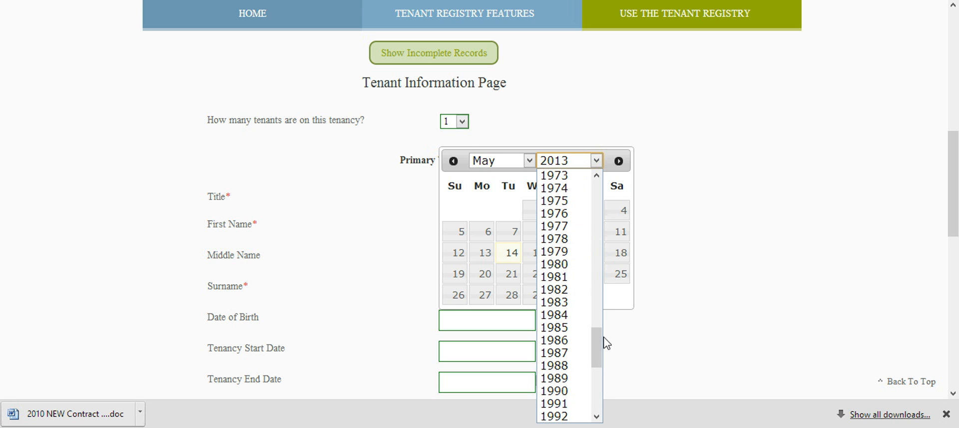
{"action": "left_click", "coordinate": [574, 252]}
{"action": "left_click", "coordinate": [527, 166]}
{"action": "left_click", "coordinate": [502, 253]}
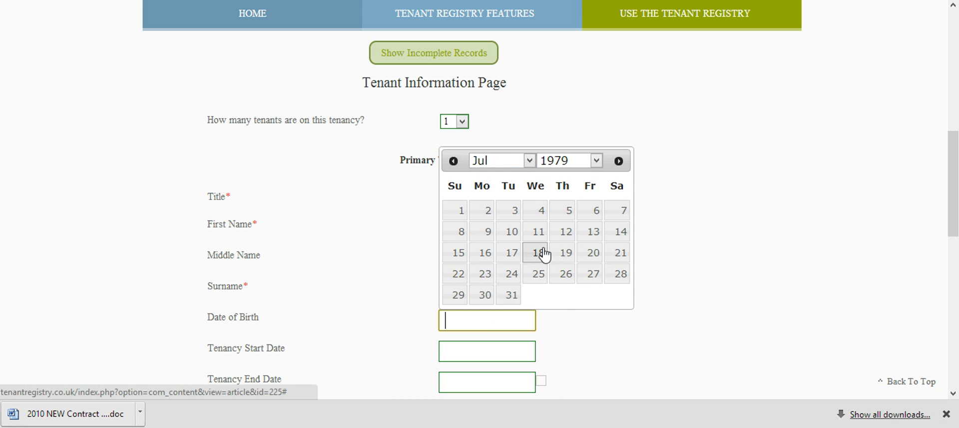
{"action": "left_click", "coordinate": [540, 232]}
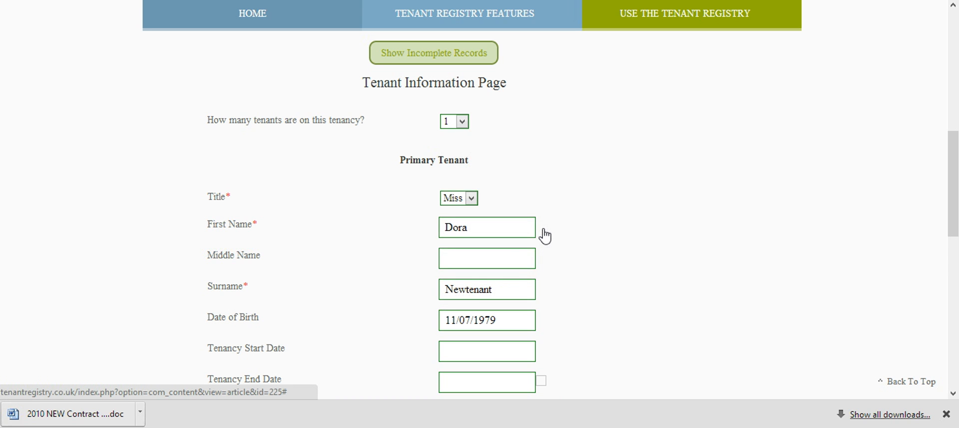
Step: Set the tenancy start date to 01/05/2011 and the tenancy end date to 14/05/2013
{"action": "left_click_drag", "start_coordinate": [952, 227], "coordinate": [952, 259]}
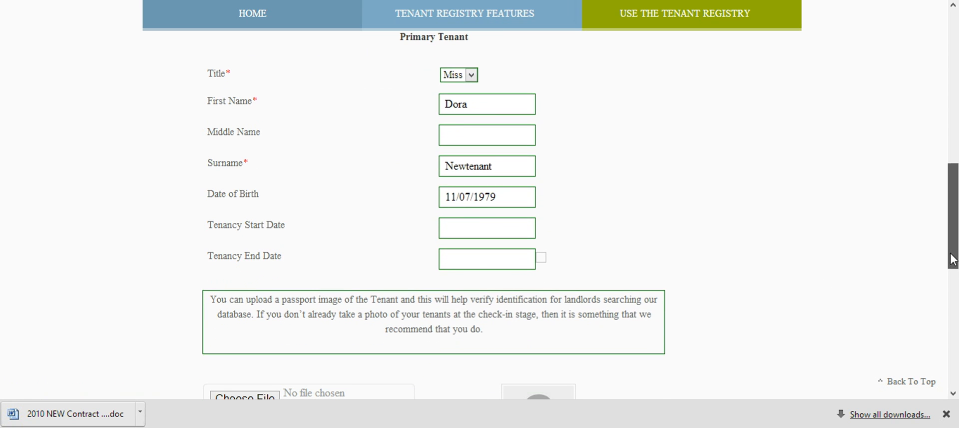
{"action": "left_click", "coordinate": [457, 228]}
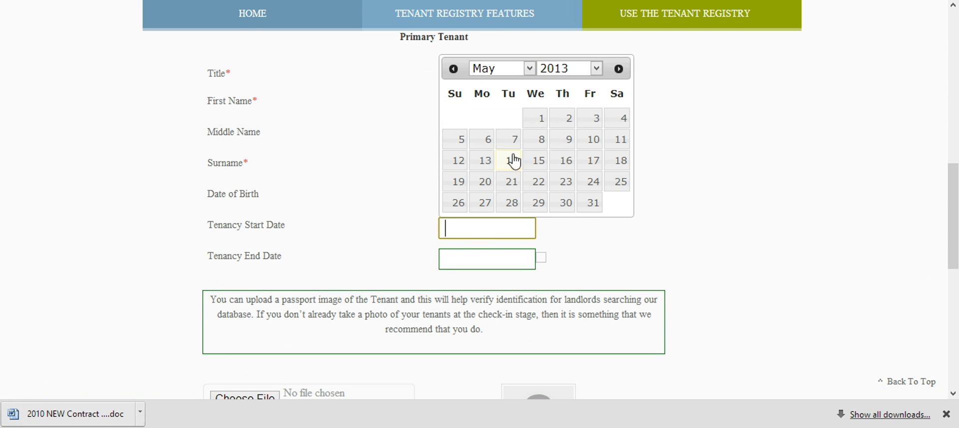
{"action": "left_click", "coordinate": [596, 69]}
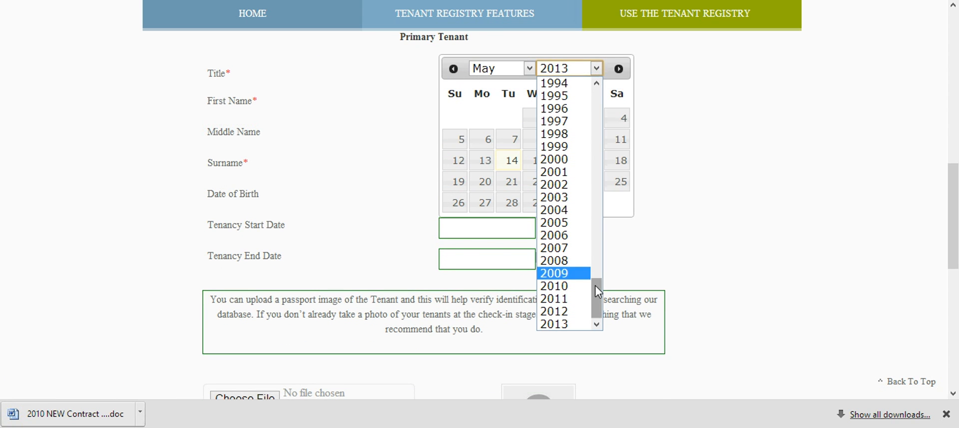
{"action": "left_click", "coordinate": [565, 298]}
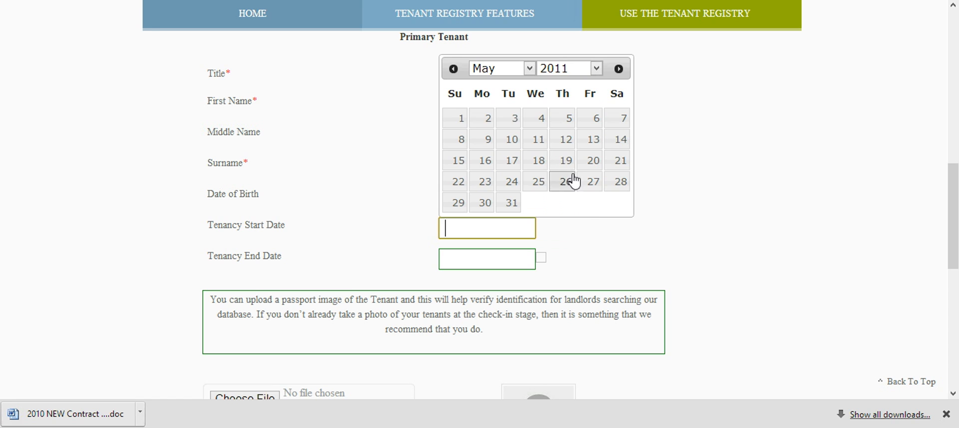
{"action": "left_click", "coordinate": [462, 119]}
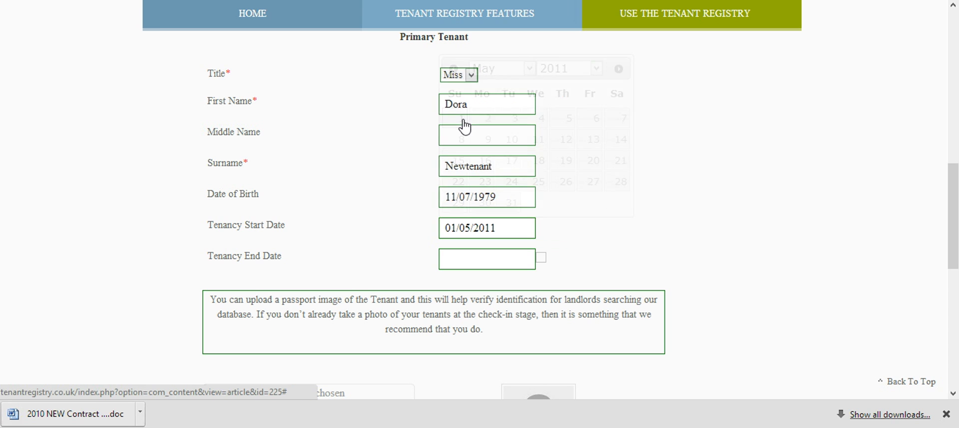
{"action": "left_click", "coordinate": [513, 258]}
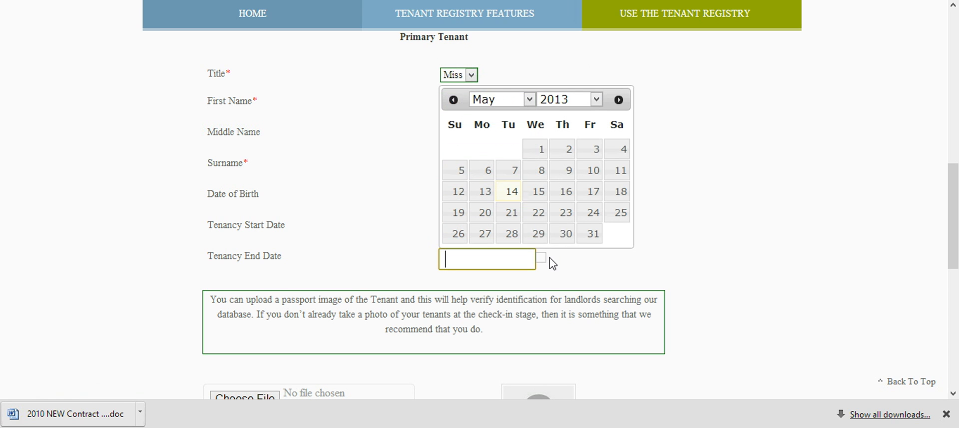
{"action": "left_click", "coordinate": [515, 191]}
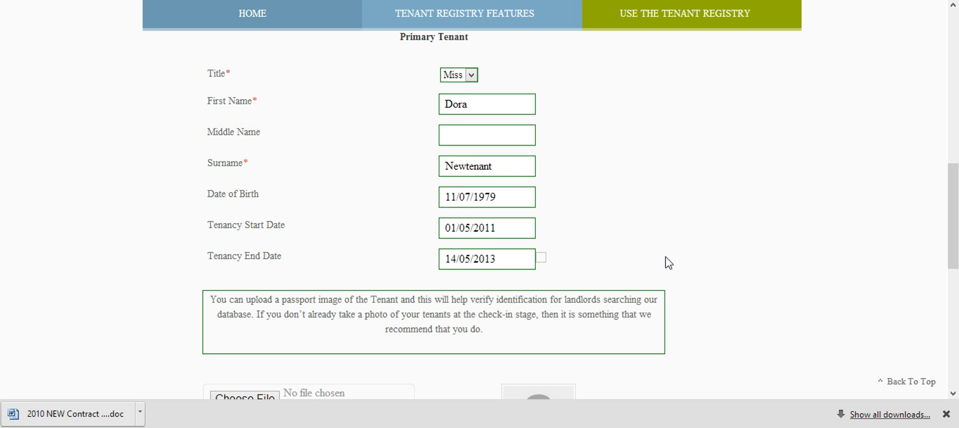
Step: Continue to the record's property page and select the newly added property in the second row of the table
{"action": "left_click_drag", "start_coordinate": [956, 252], "coordinate": [956, 310]}
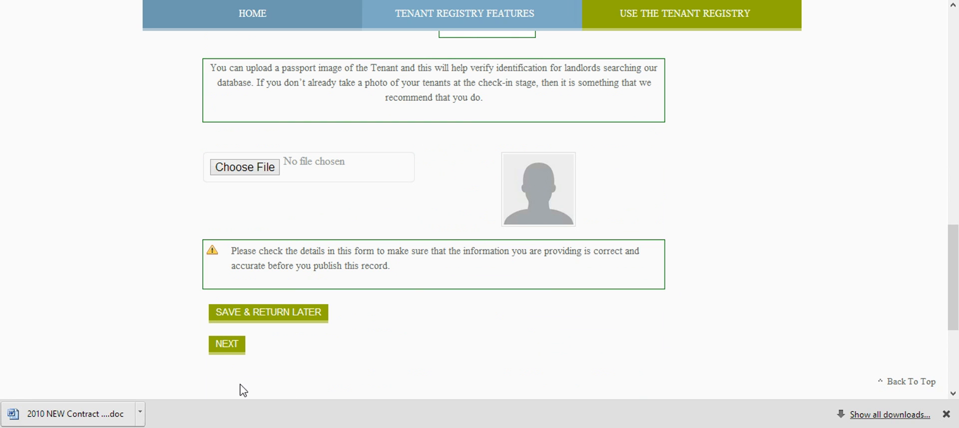
{"action": "left_click", "coordinate": [224, 350]}
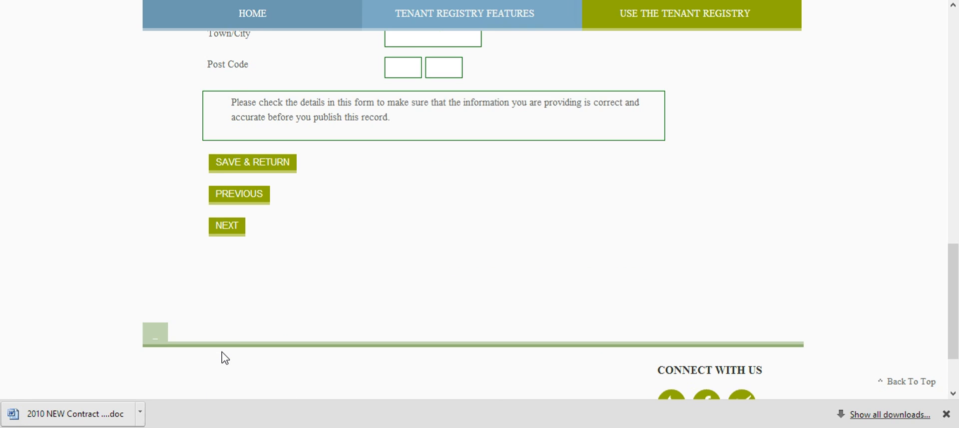
{"action": "left_click_drag", "start_coordinate": [957, 285], "coordinate": [955, 217]}
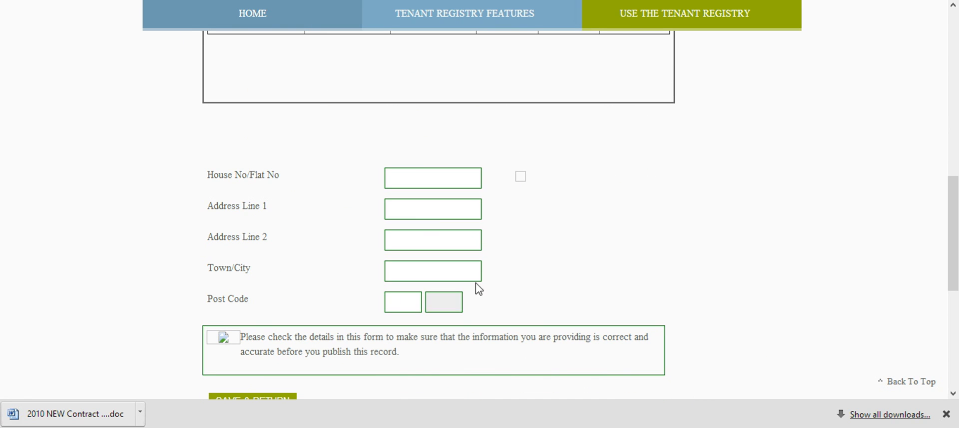
{"action": "left_click_drag", "start_coordinate": [955, 240], "coordinate": [953, 199]}
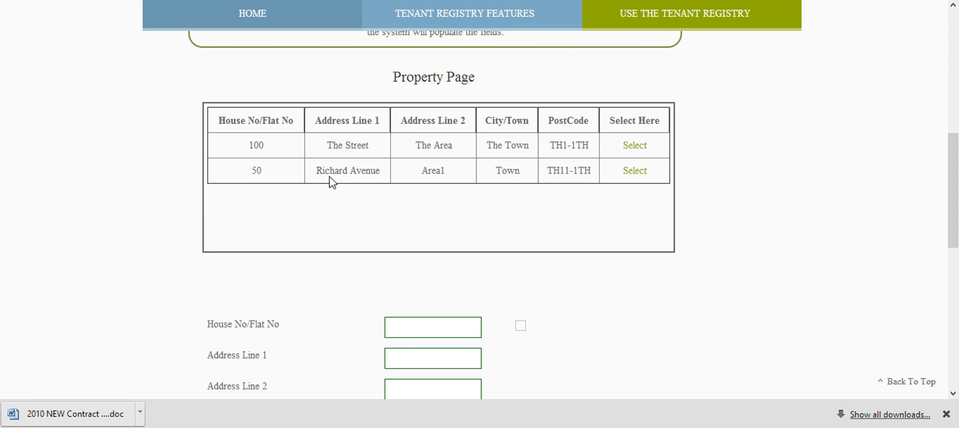
{"action": "left_click", "coordinate": [630, 178]}
Step: Save the tenant record without publishing it and open the list of incomplete records
{"action": "left_click_drag", "start_coordinate": [953, 186], "coordinate": [957, 275]}
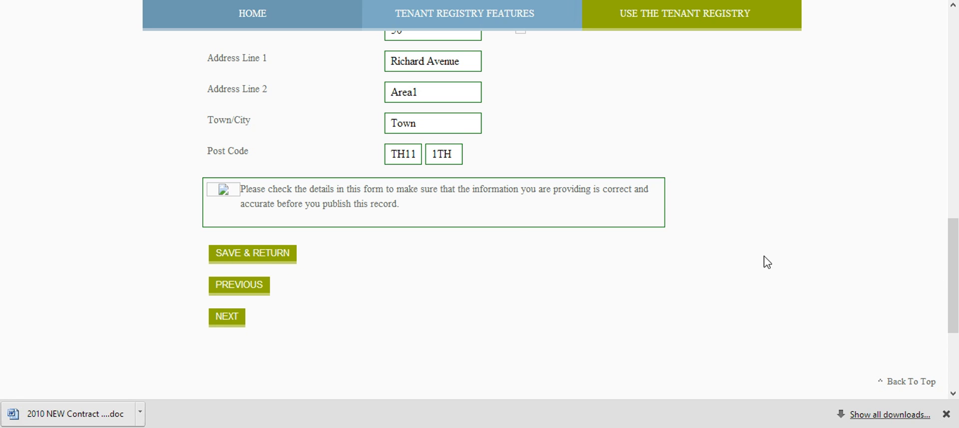
{"action": "left_click", "coordinate": [251, 256]}
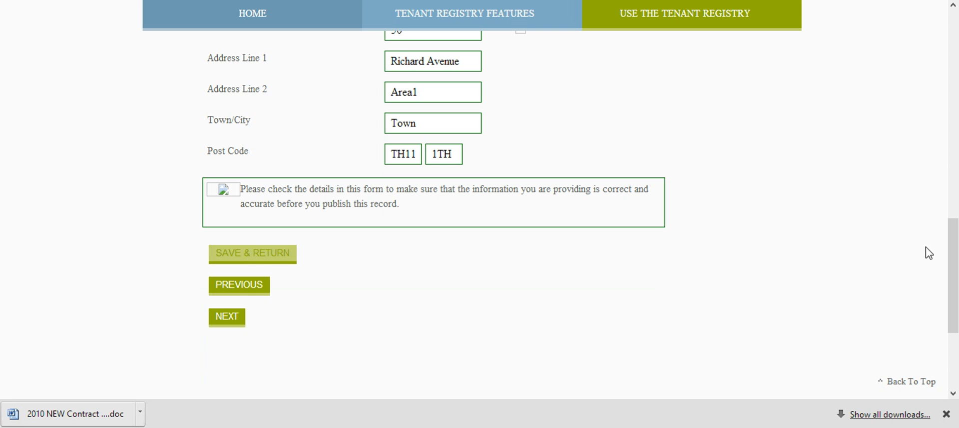
{"action": "left_click_drag", "start_coordinate": [953, 239], "coordinate": [956, 123]}
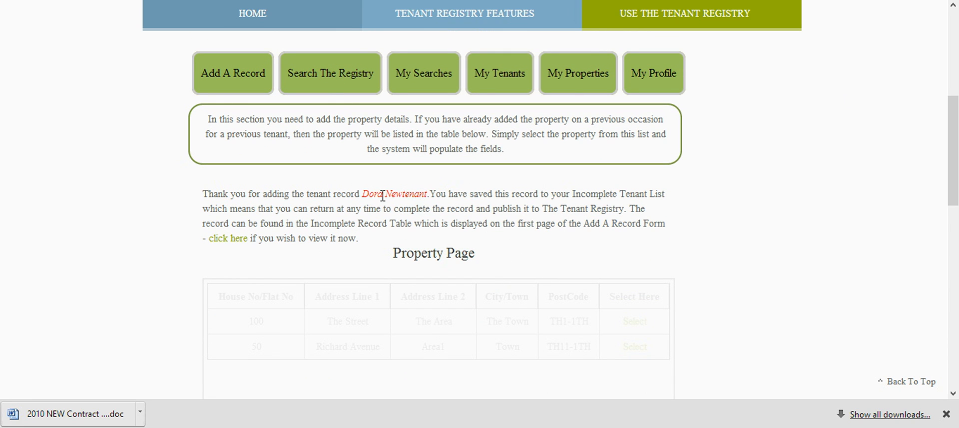
{"action": "left_click", "coordinate": [232, 239]}
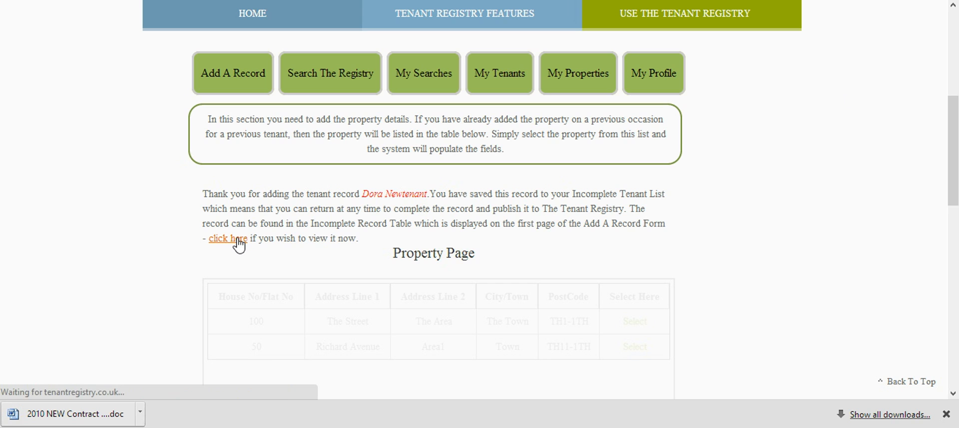
{"action": "left_click_drag", "start_coordinate": [953, 131], "coordinate": [957, 300]}
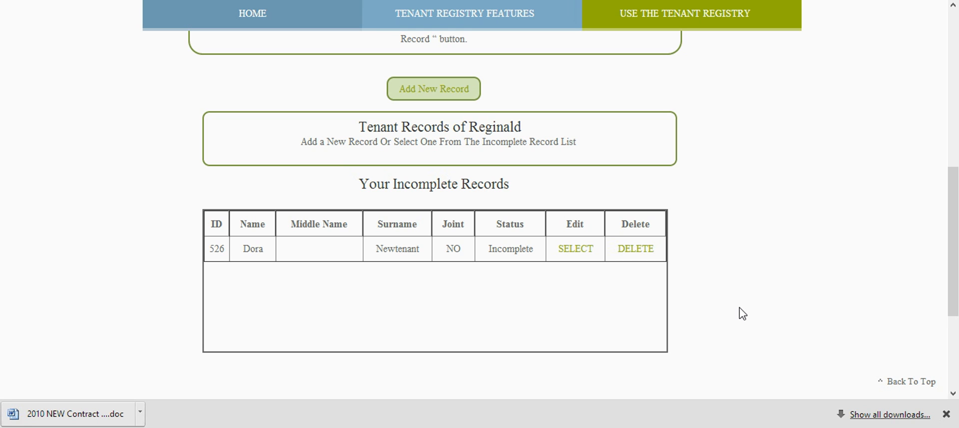
{"action": "left_click_drag", "start_coordinate": [952, 263], "coordinate": [956, 240]}
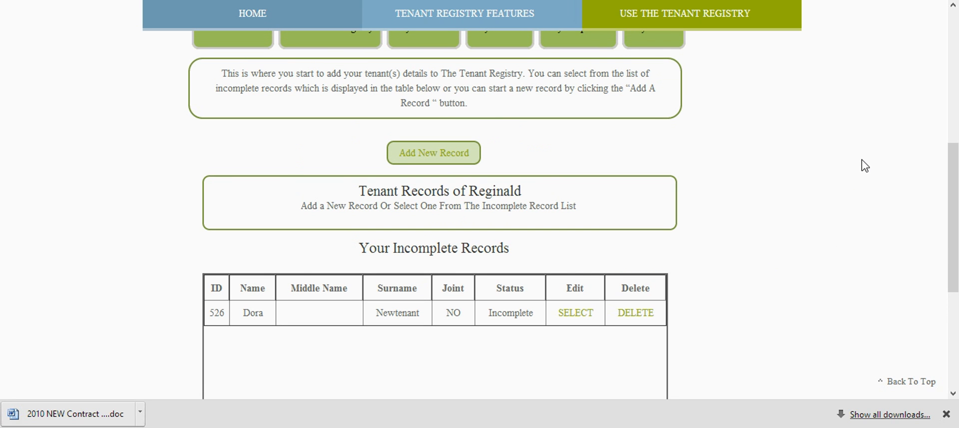